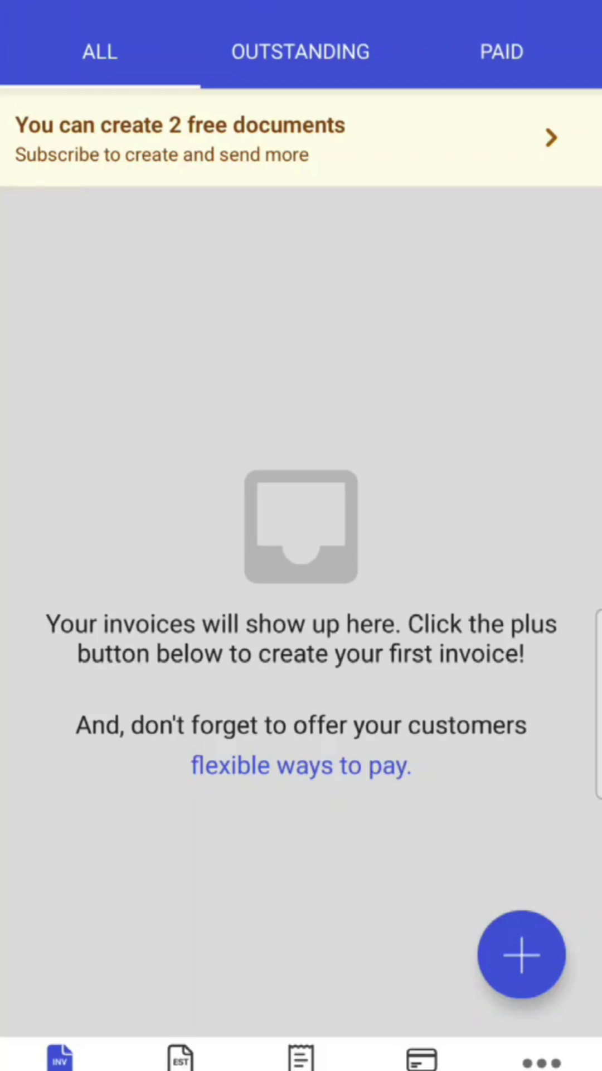
Filter the invoice list by Outstanding and Paid, then show all invoices again
click(334, 61)
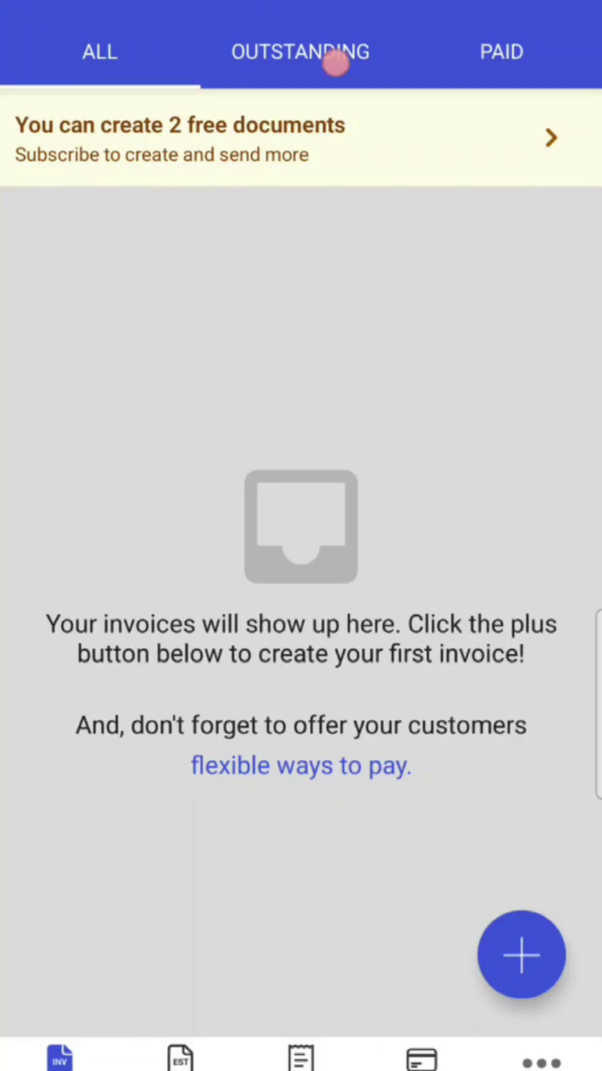
click(493, 64)
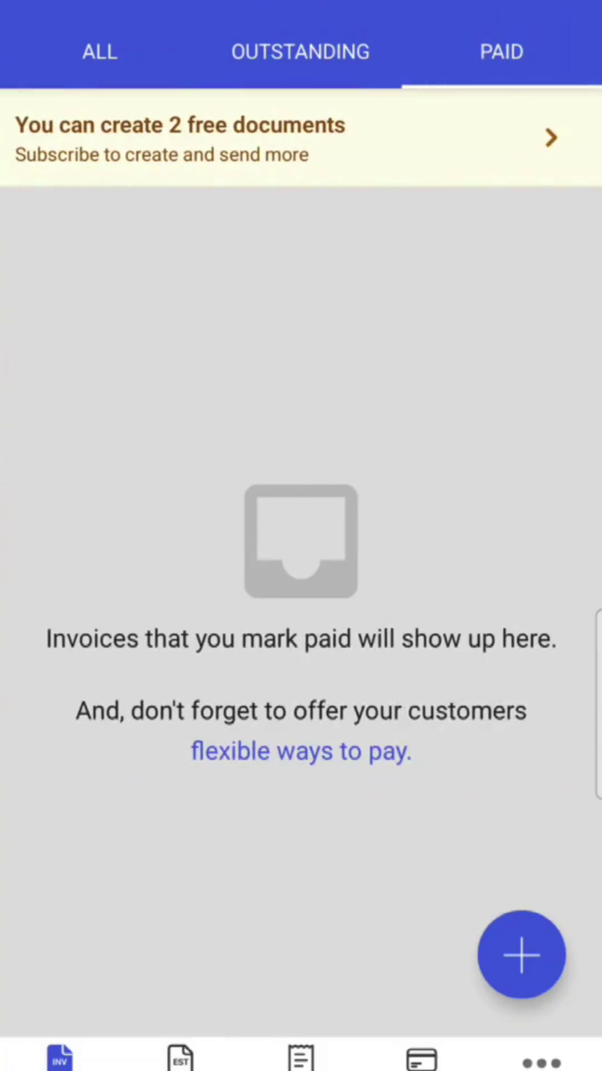
click(174, 37)
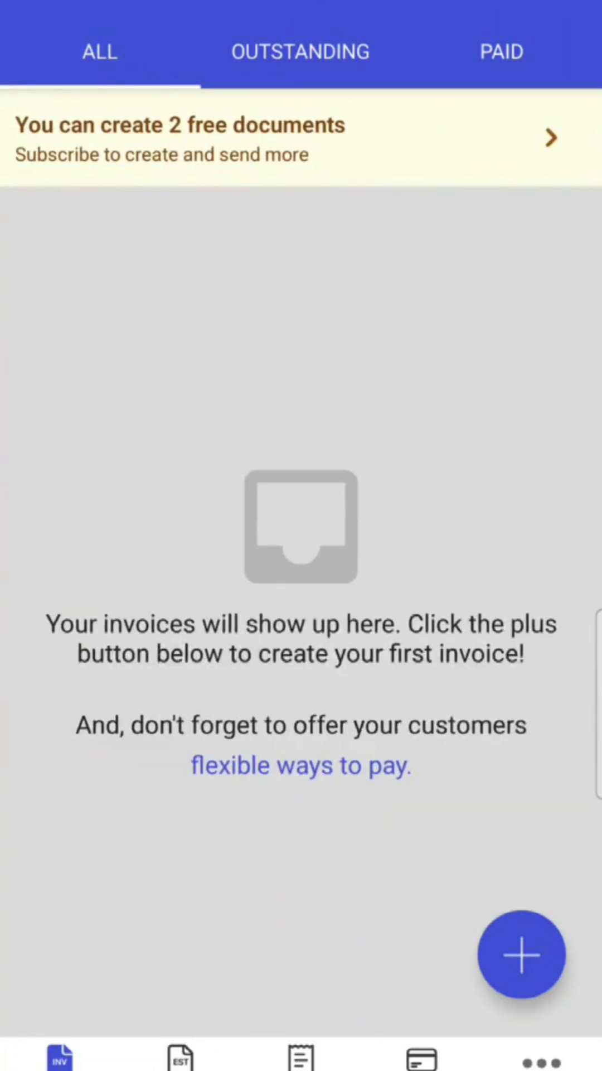
Start new invoice INV0001, dismissing the contacts permission and leaving the client blank
click(521, 955)
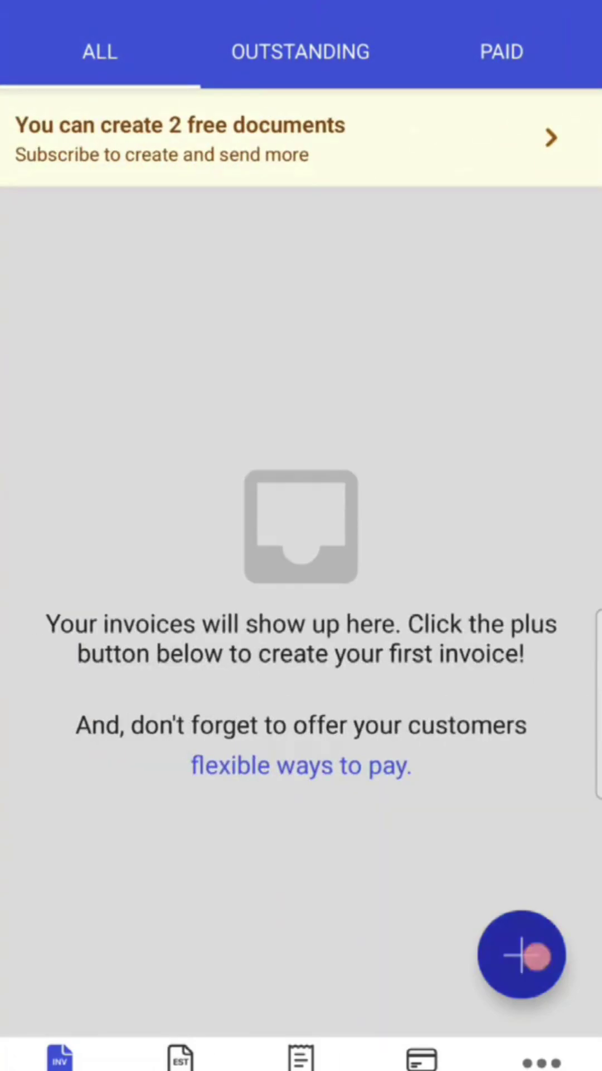
click(360, 382)
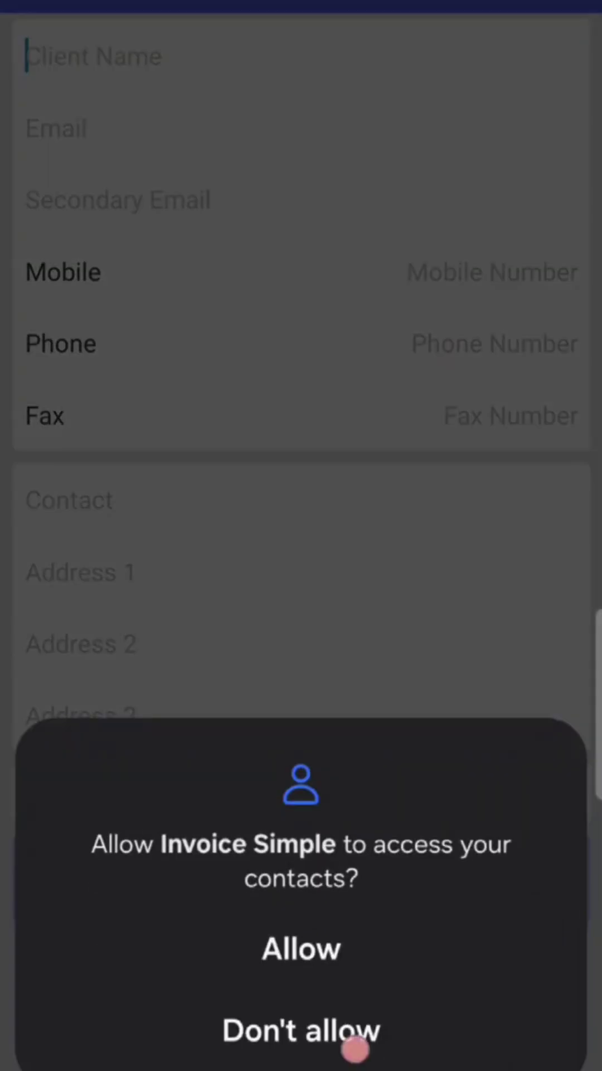
click(355, 1049)
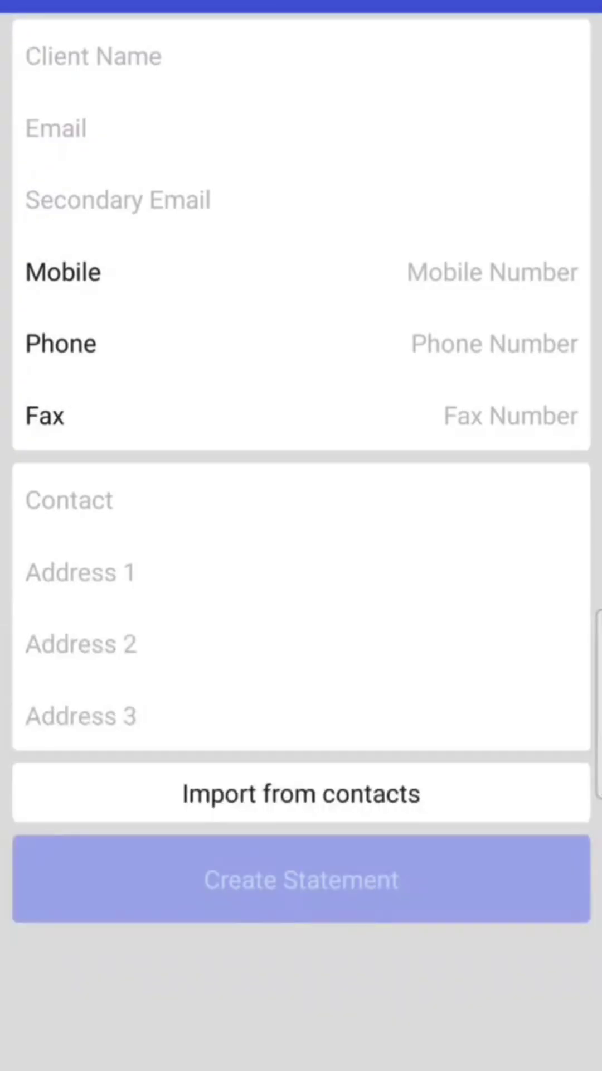
key(Escape)
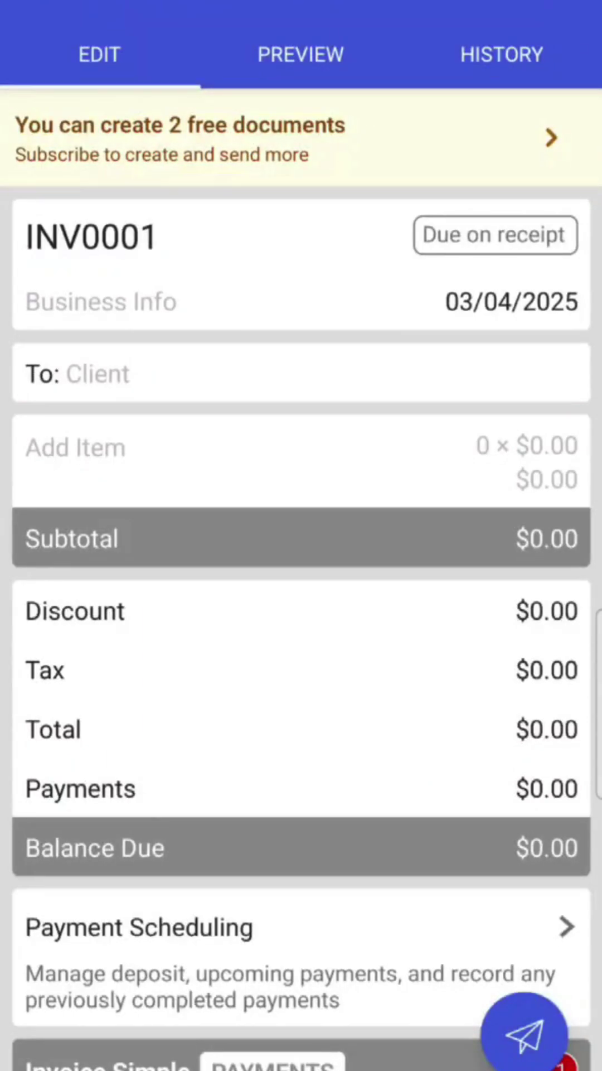
Add line item 'Test' with its unit cost $500, unit and quantity entered
click(409, 482)
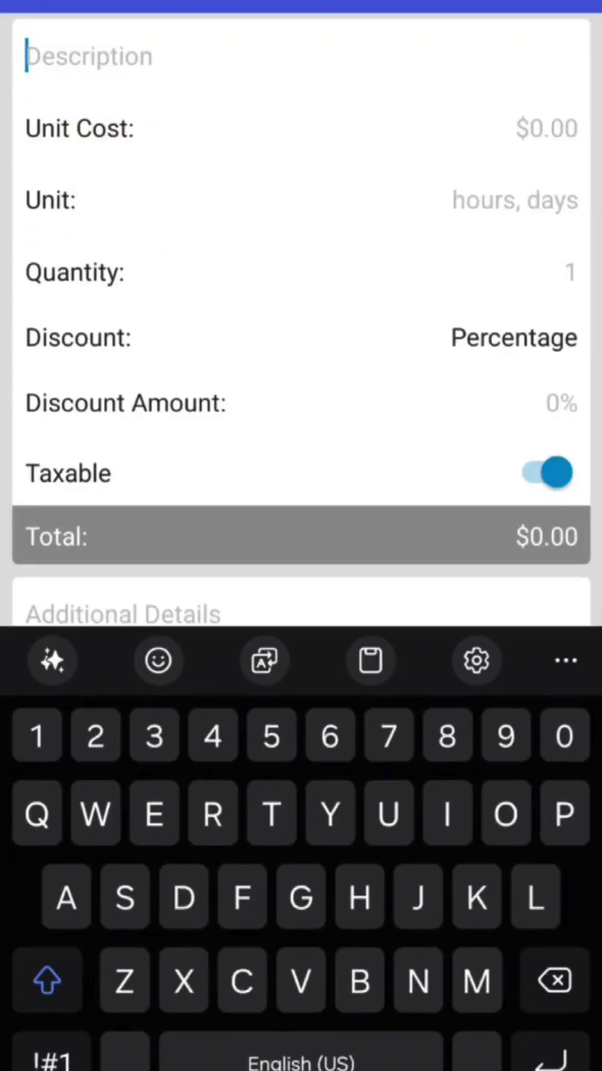
text(Test)
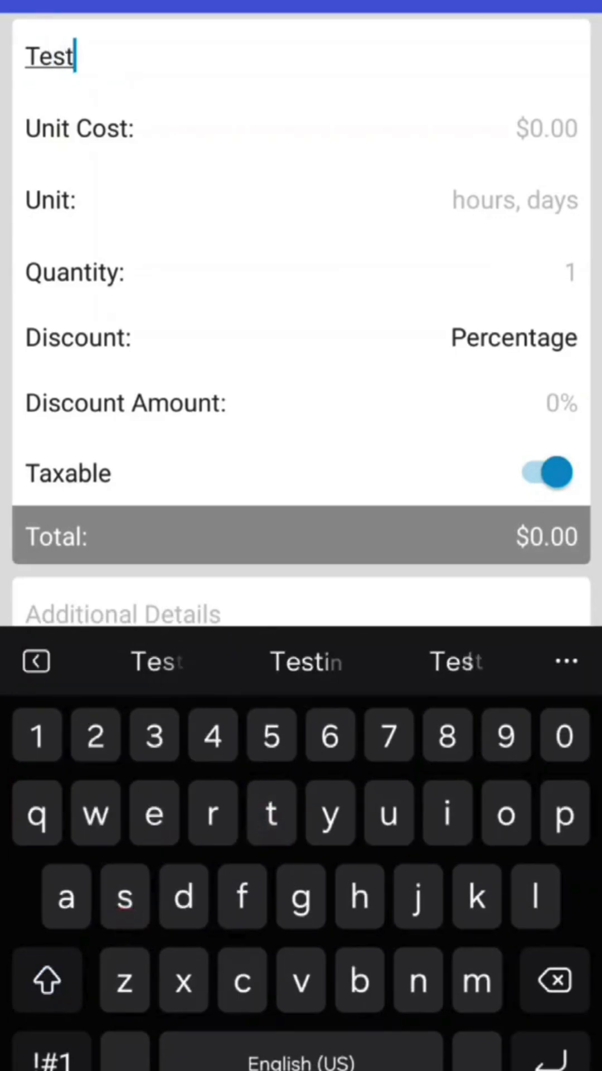
click(569, 127)
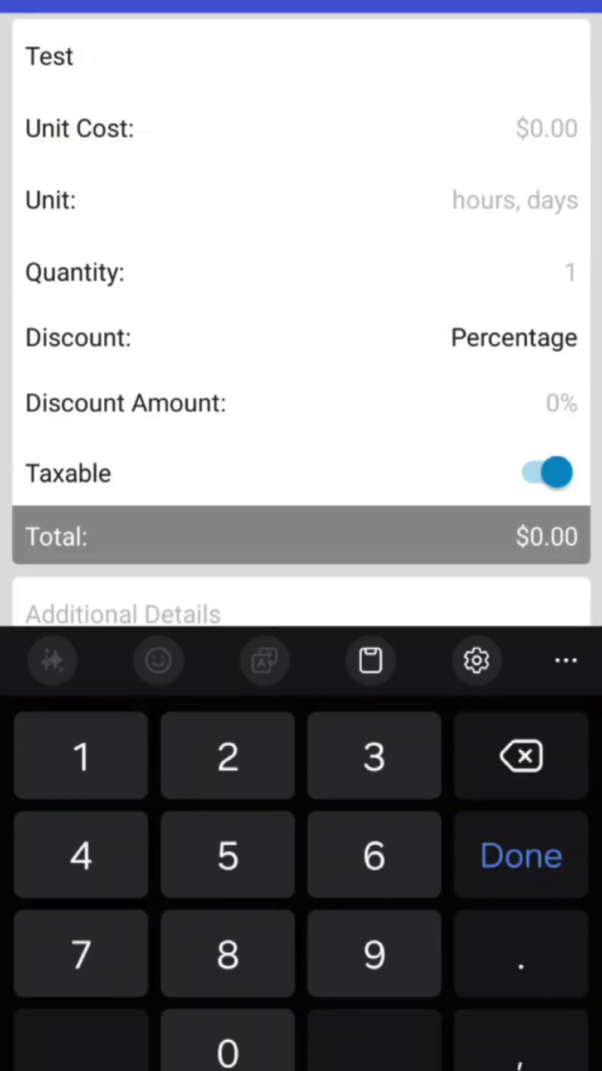
text(500)
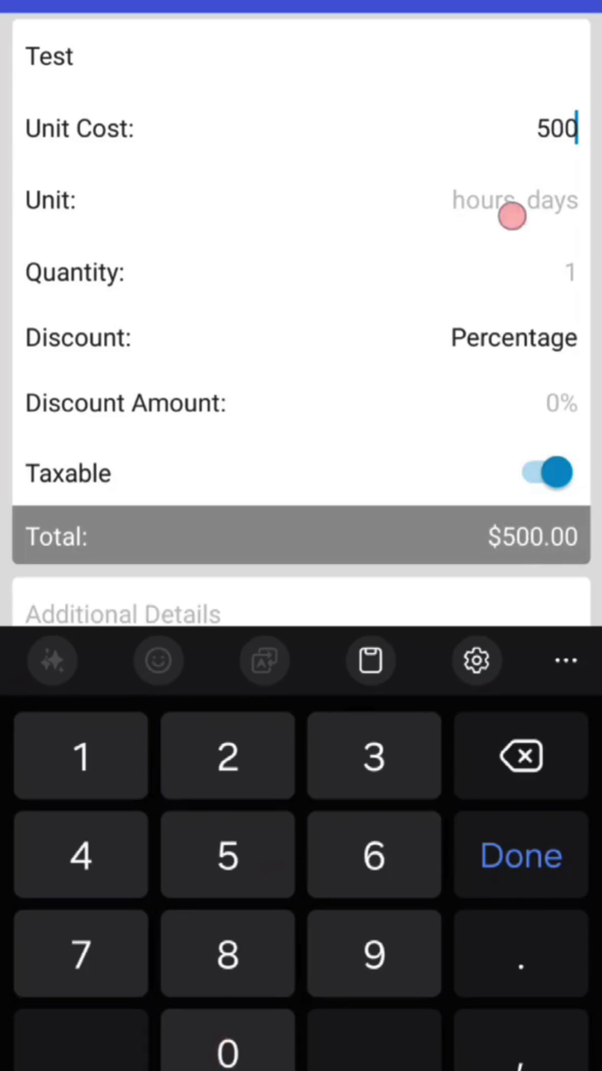
click(513, 215)
text(20)
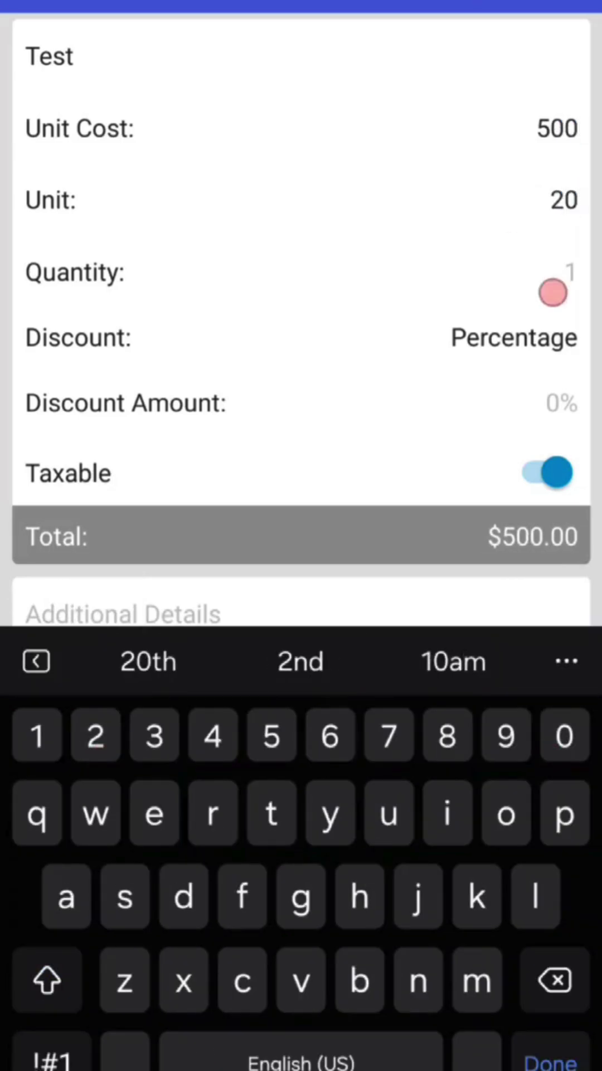
click(553, 292)
text(1)
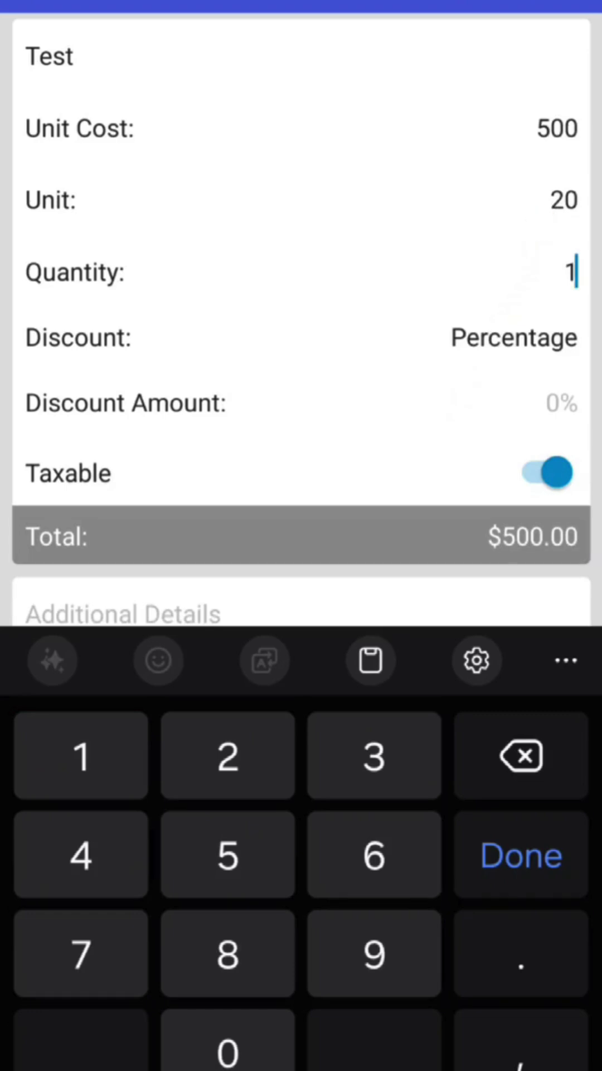
key(Escape)
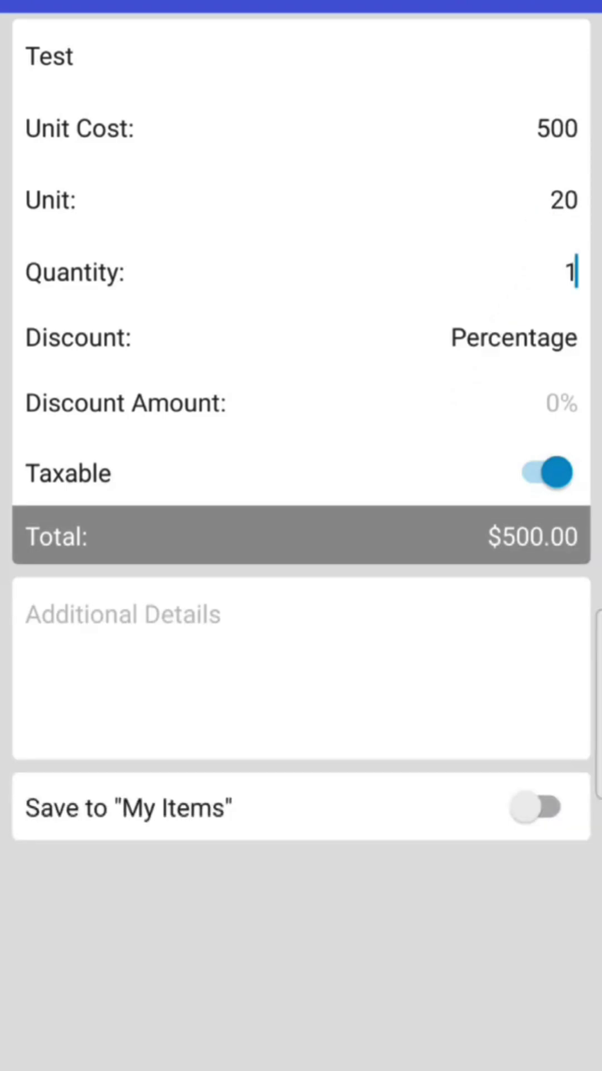
Write the item's additional-details note and save the item onto invoice INV0001
click(475, 663)
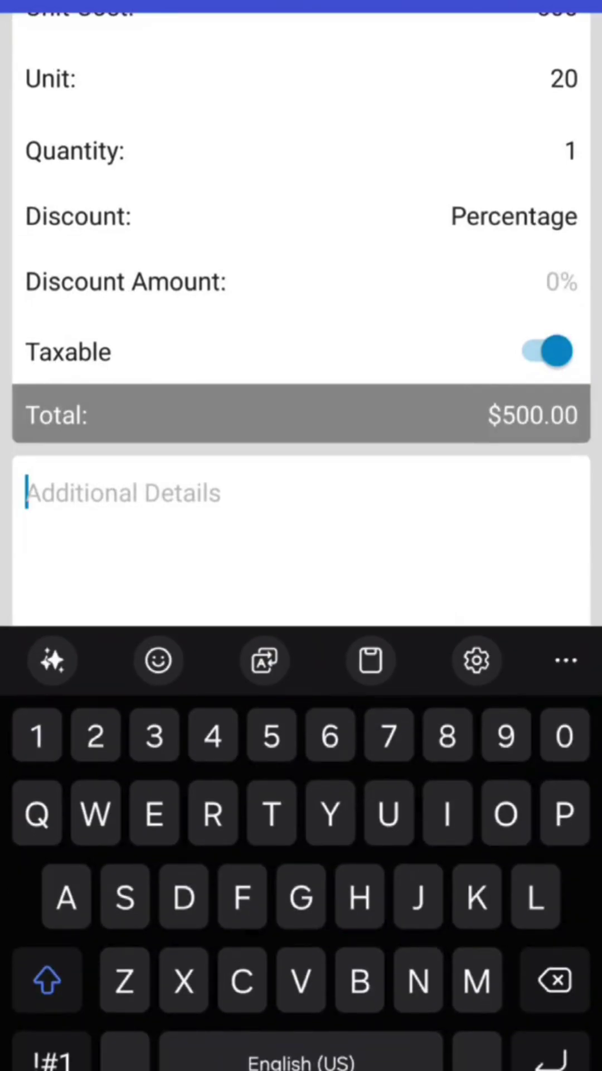
text(Ni)
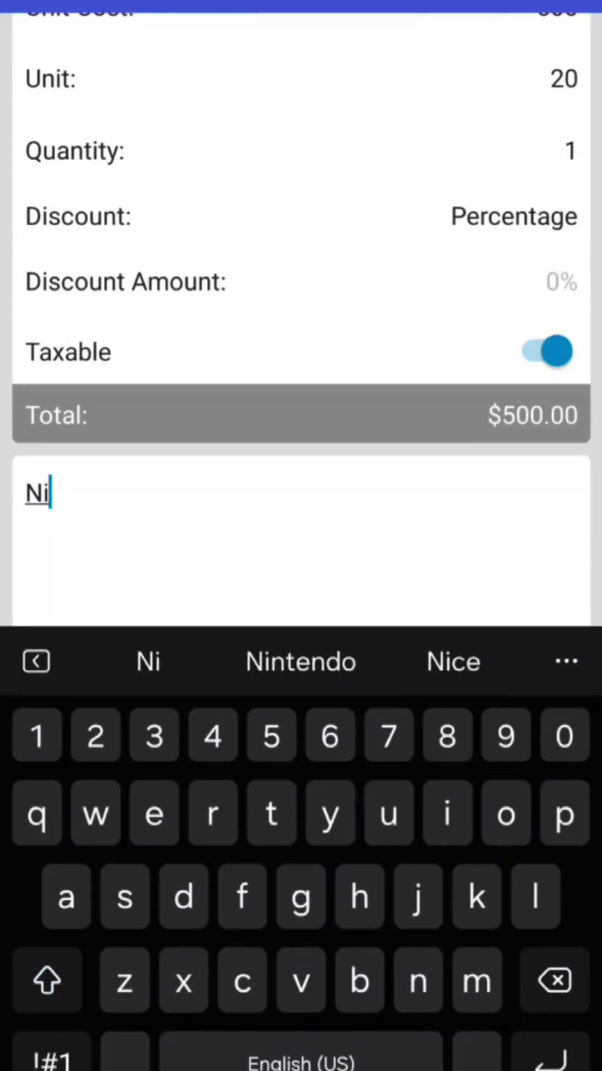
key(BackSpace)
text(ote)
key(Escape)
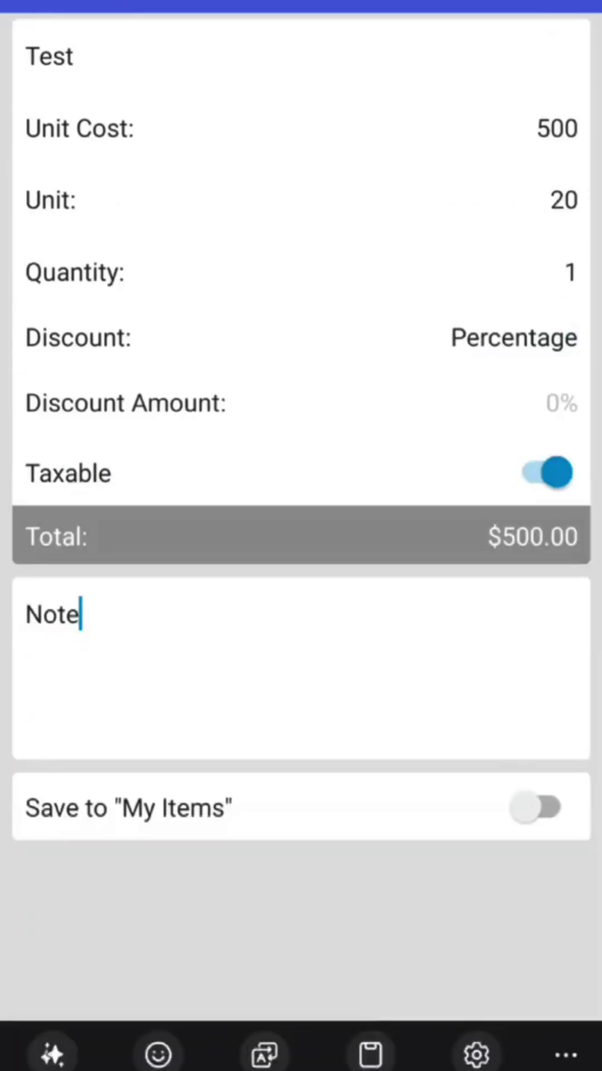
drag(519, 831, 531, 664)
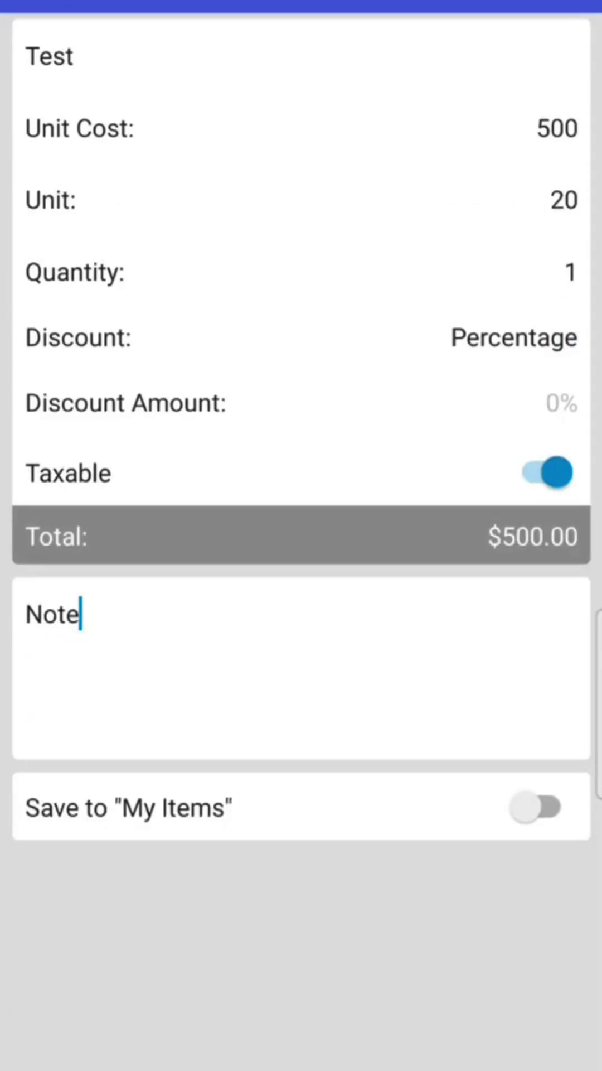
key(Escape)
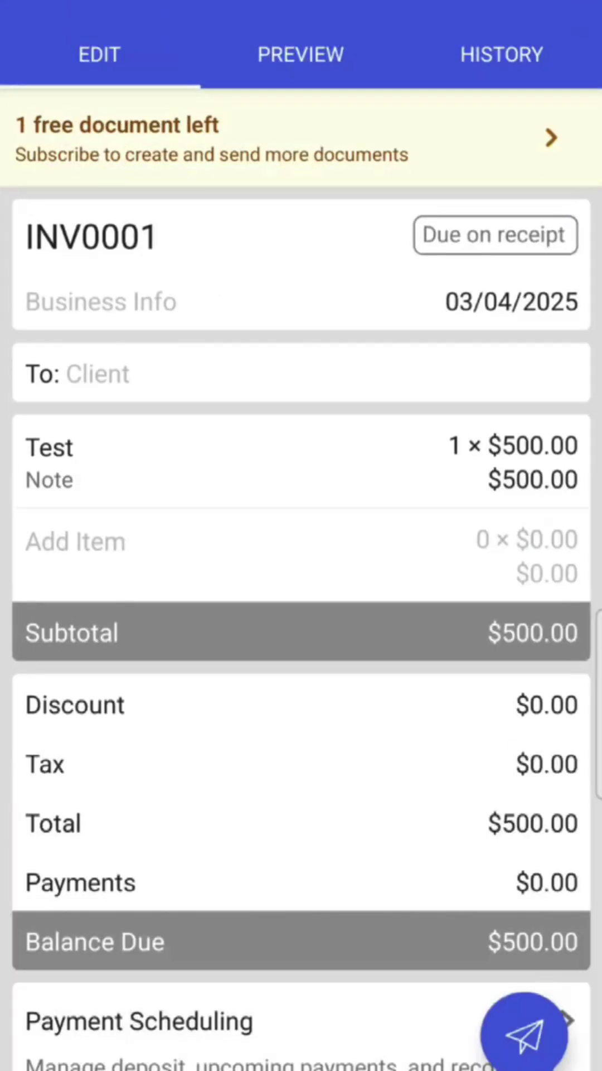
Preview INV0001, check its history and template designs, then return to the invoice list
click(300, 38)
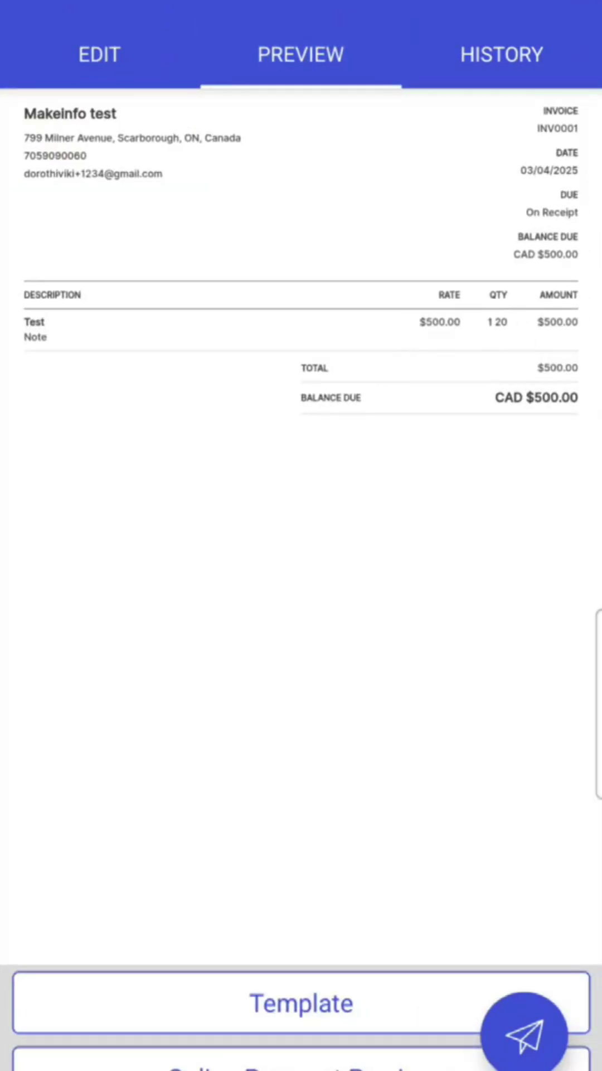
click(502, 54)
click(301, 50)
click(302, 1004)
scroll(491, 620, down, 9)
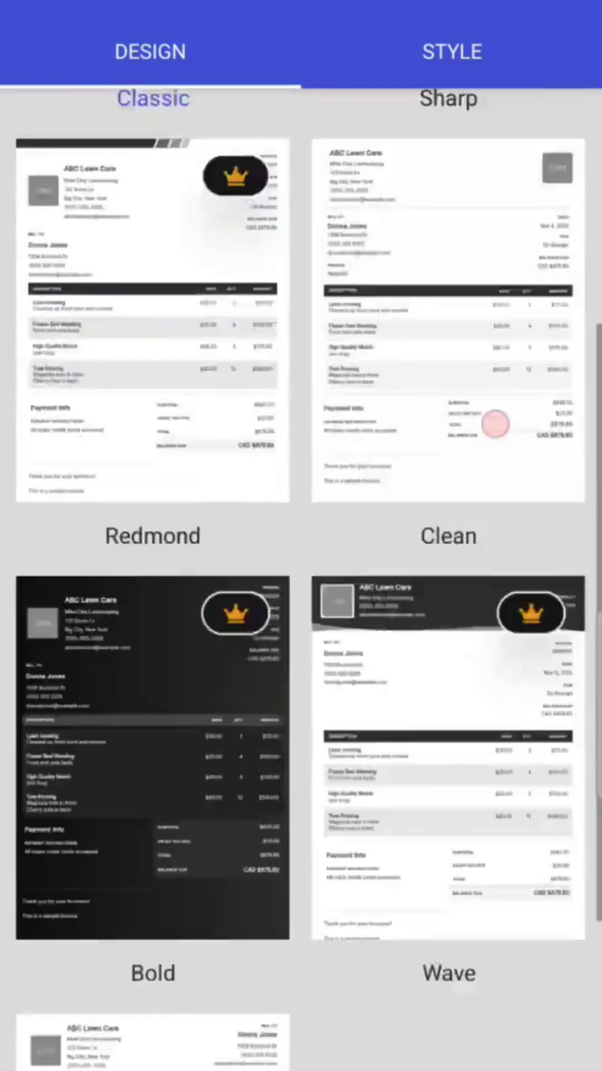
drag(5, 670, 108, 684)
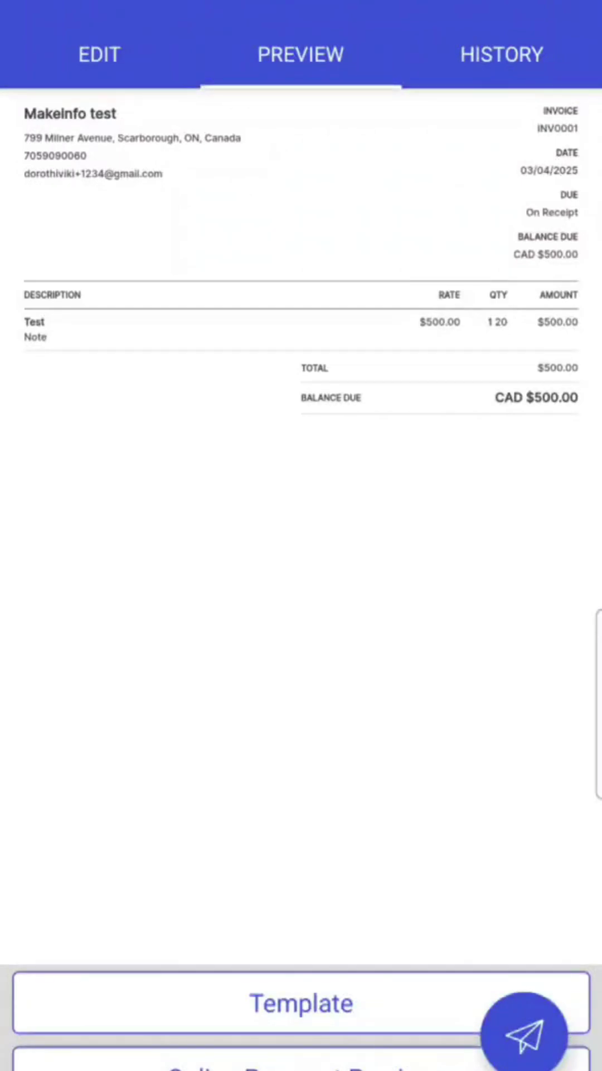
drag(4, 642, 73, 642)
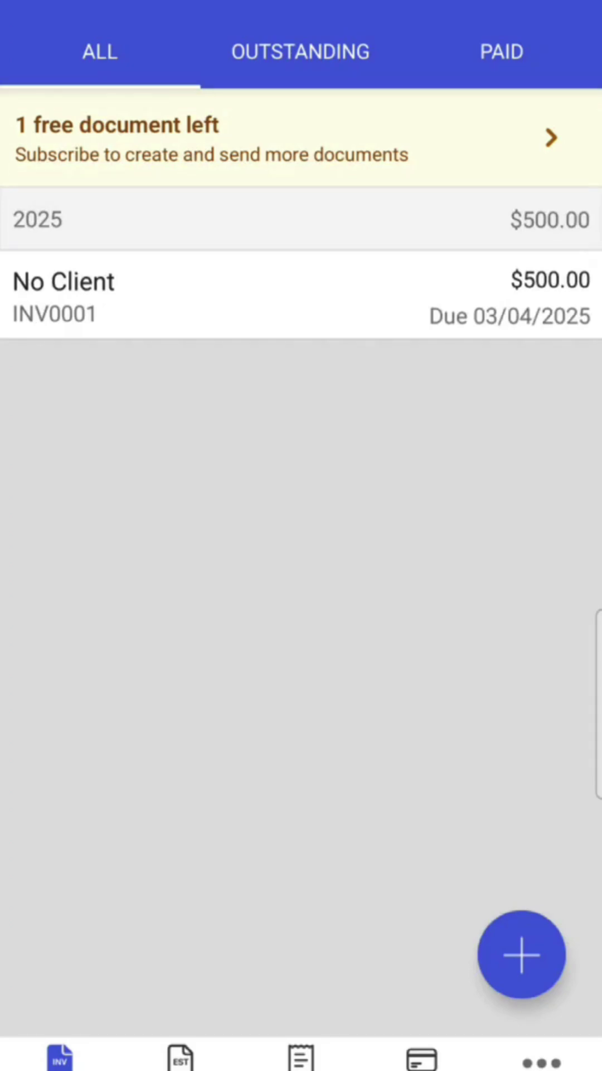
click(302, 1057)
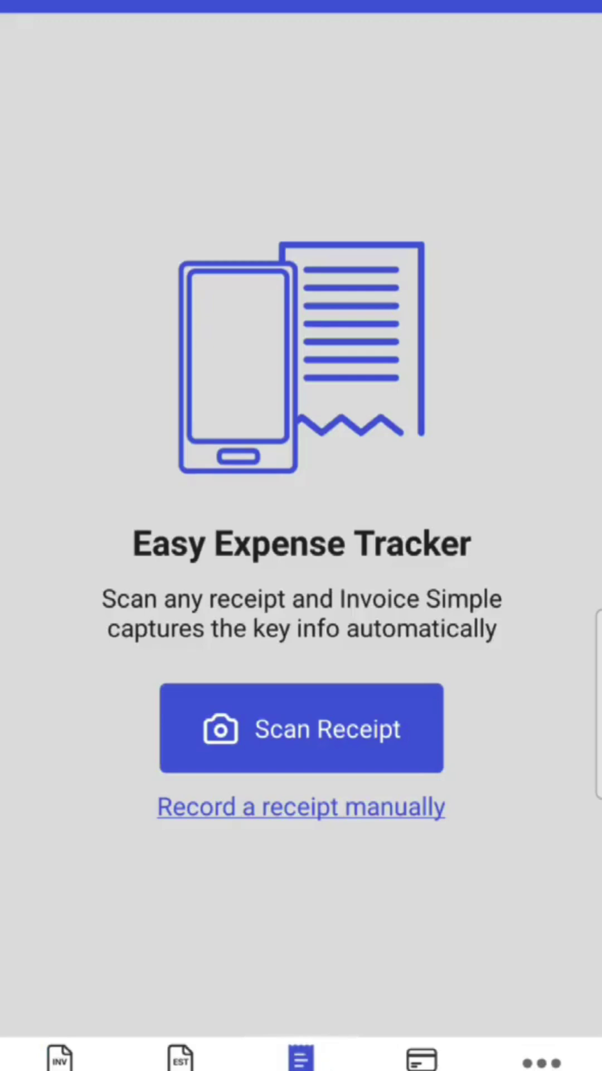
click(422, 1059)
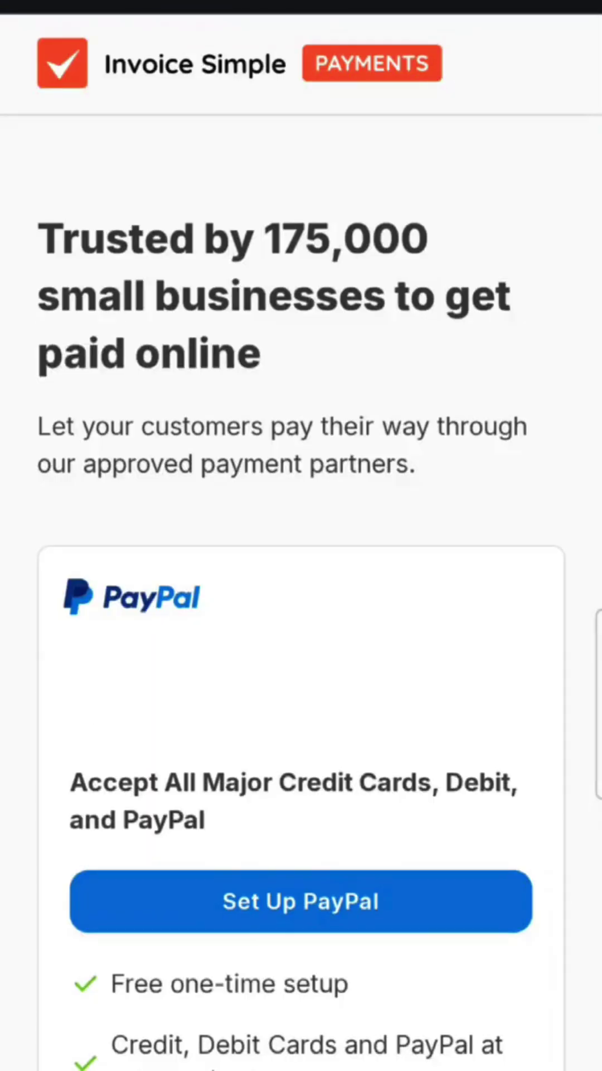
scroll(91, 705, down, 7)
scroll(96, 646, down, 5)
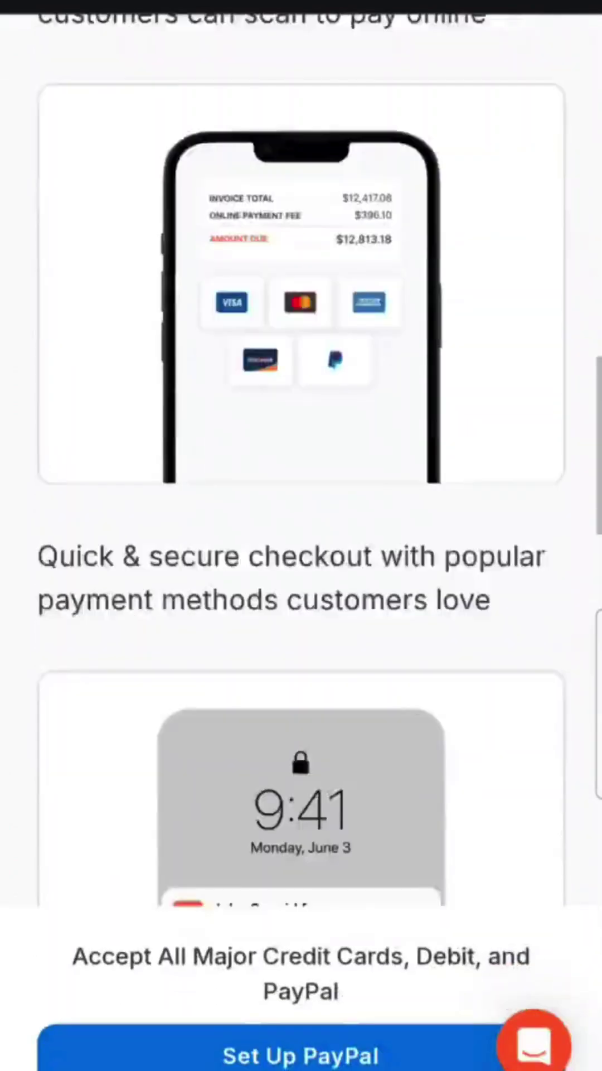
scroll(52, 589, down, 7)
scroll(301, 459, down, 1)
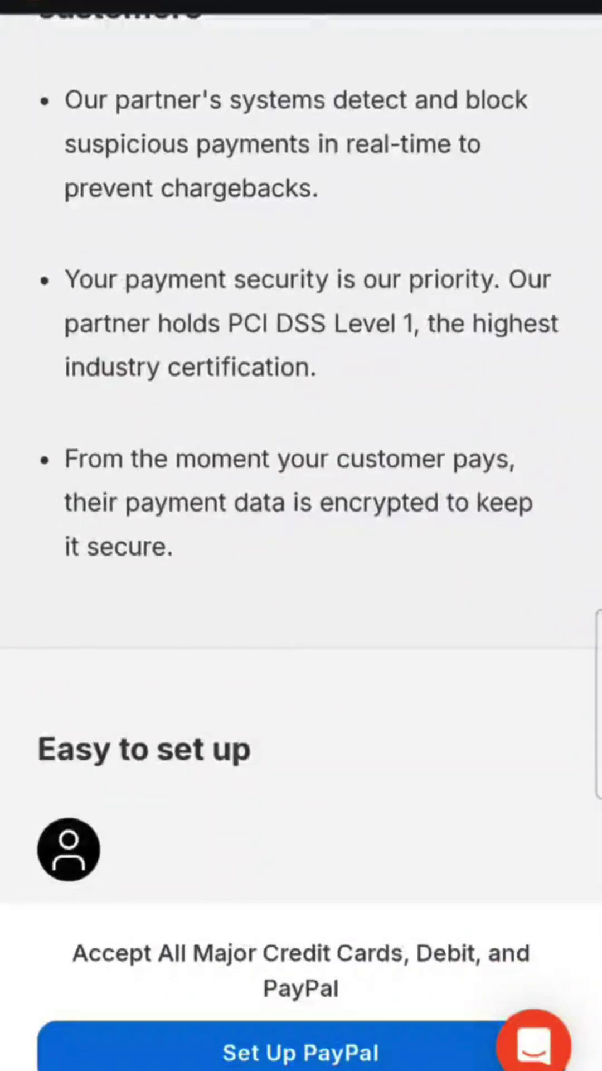
key(Escape)
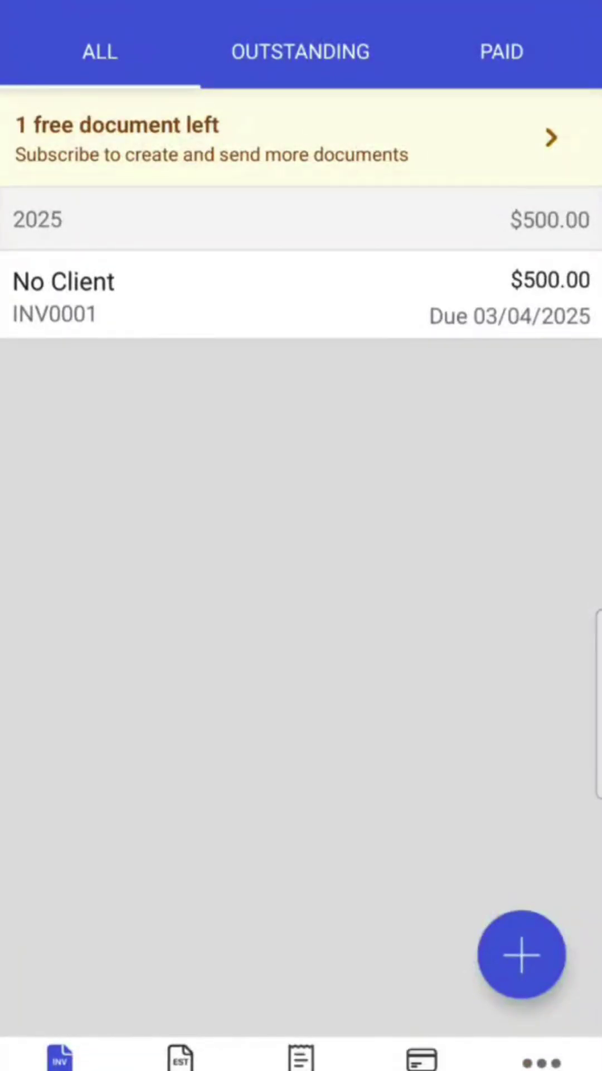
click(302, 1057)
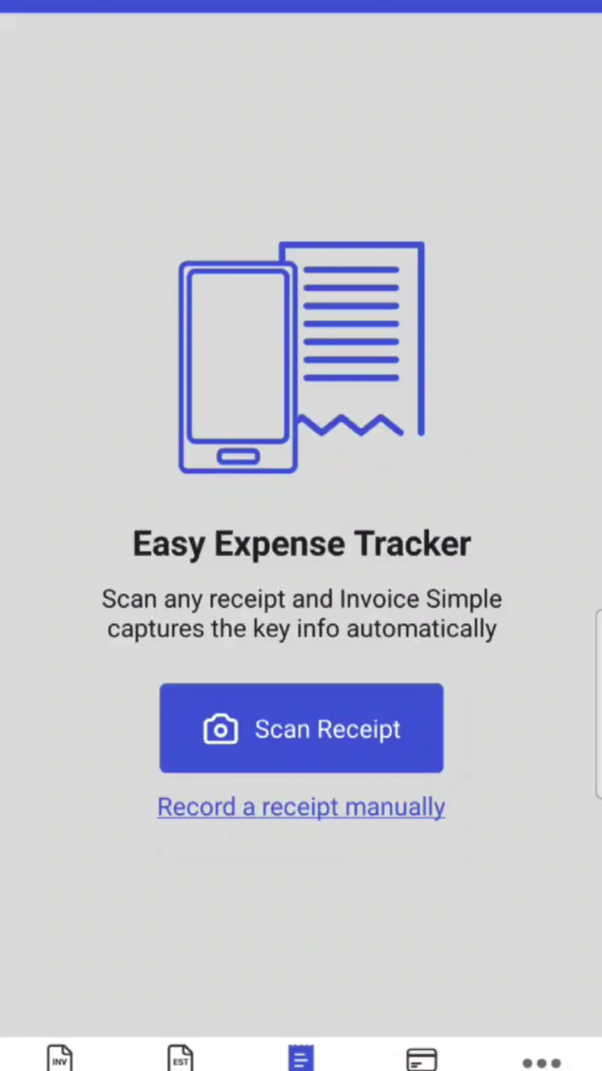
click(180, 1057)
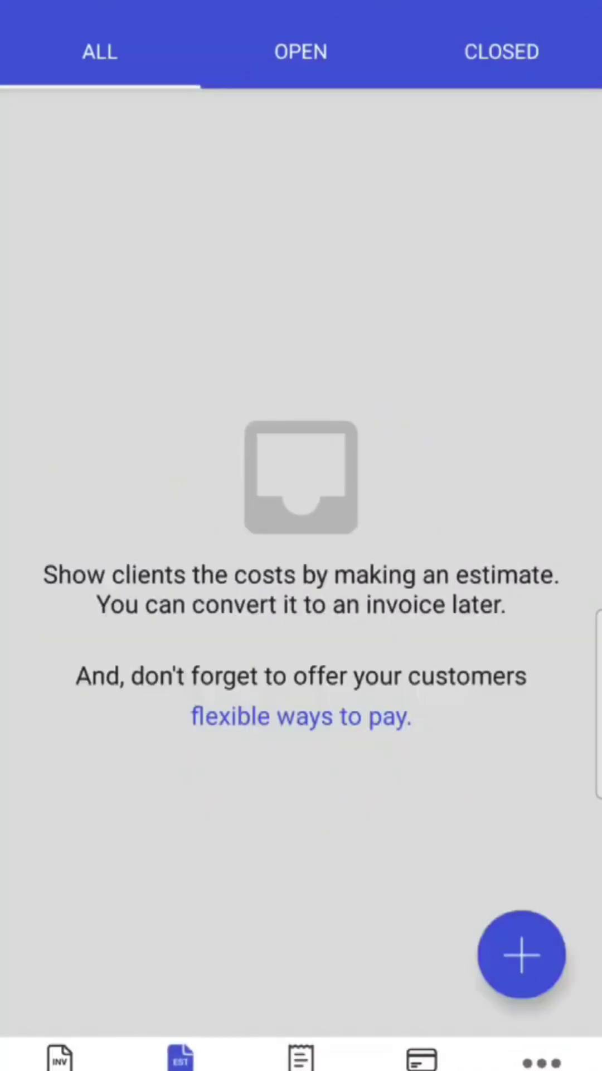
click(543, 1060)
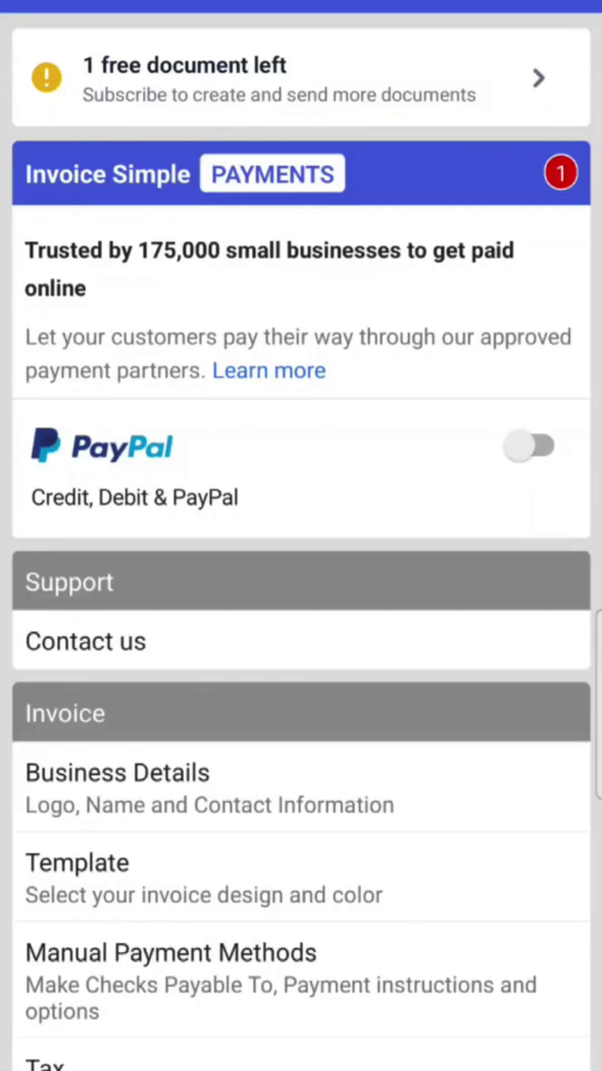
scroll(547, 354, down, 5)
scroll(510, 432, down, 3)
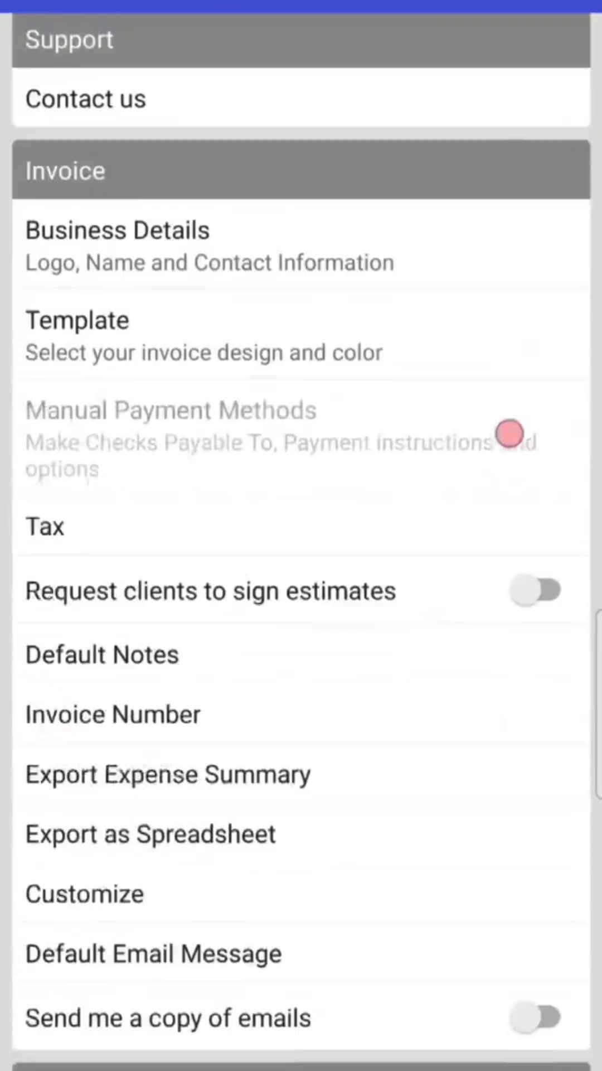
scroll(497, 598, down, 2)
click(455, 511)
drag(5, 649, 78, 650)
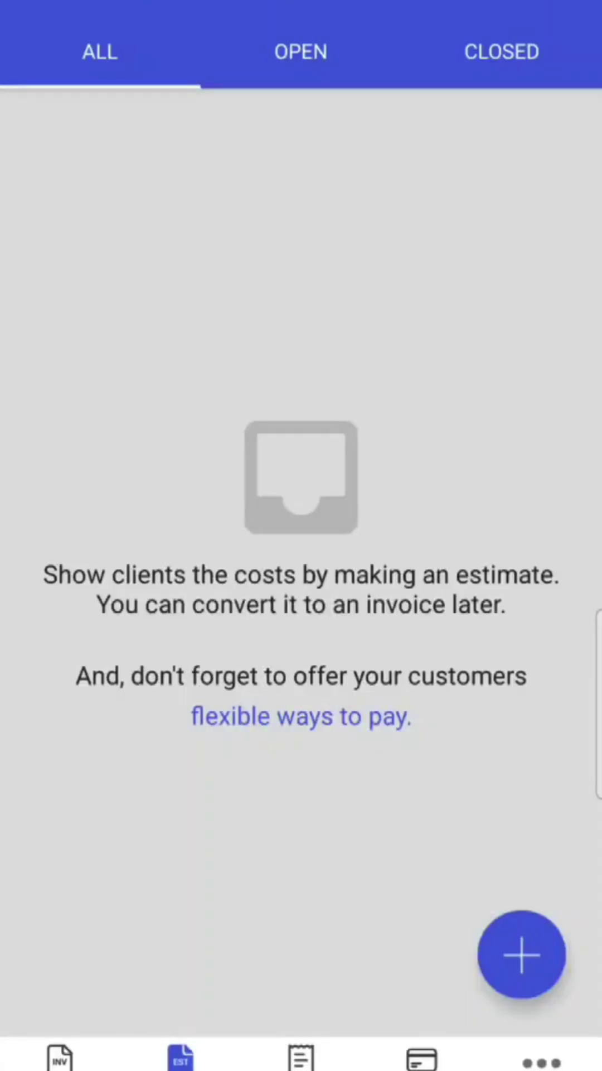
click(59, 1056)
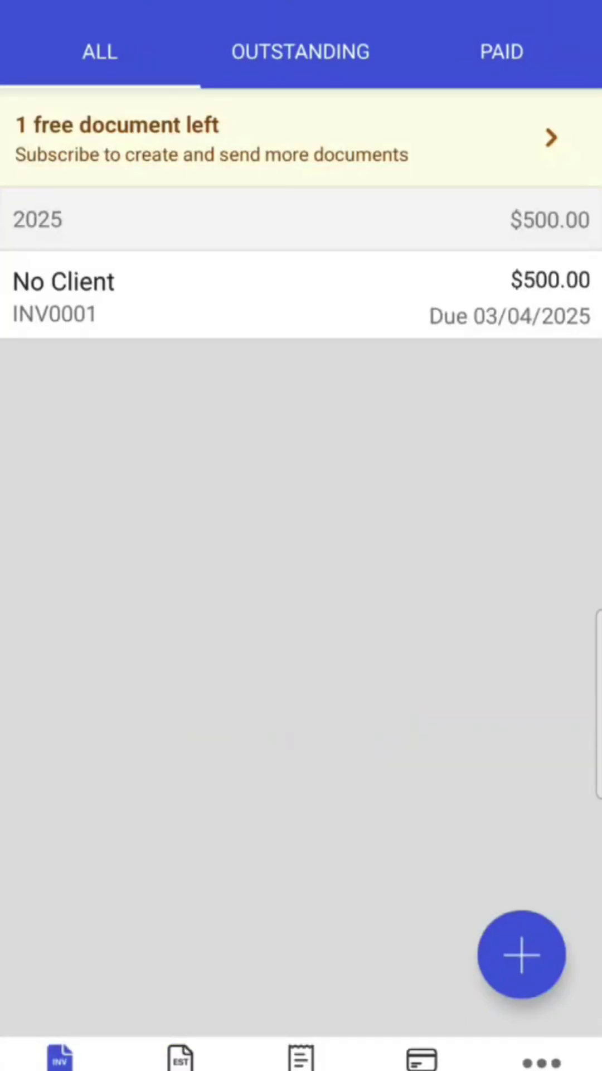